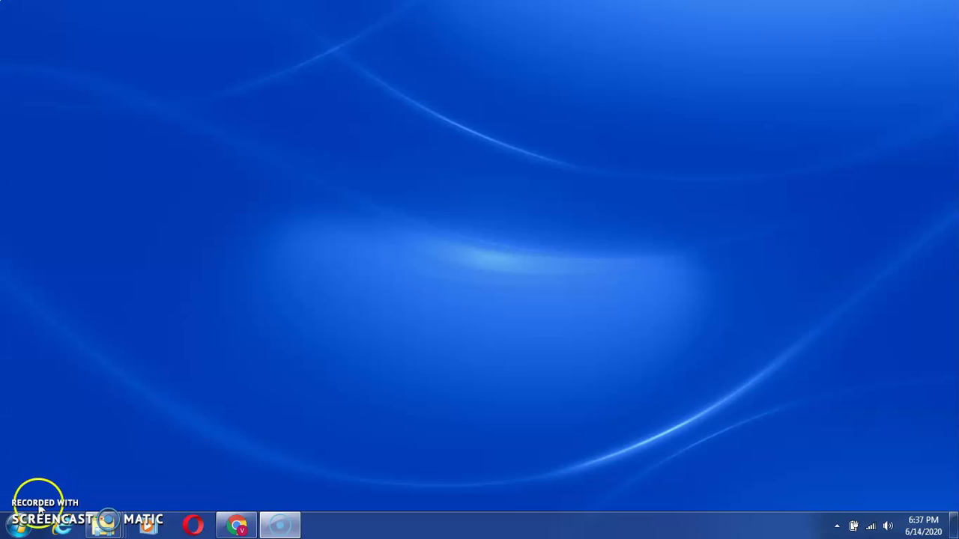
# Step: Search the installed programs for "disk" and launch Disk Cleanup
pyautogui.click(21, 527)
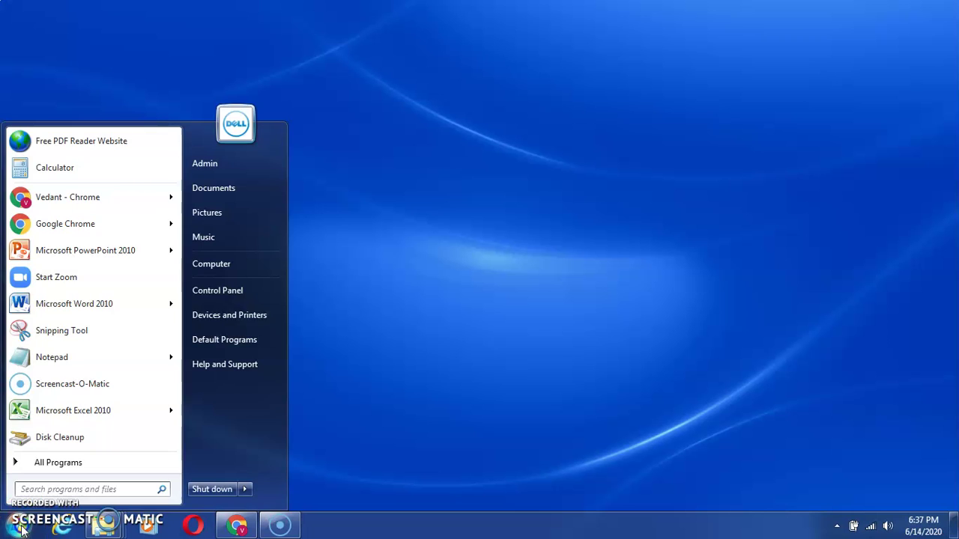
pyautogui.click(37, 462)
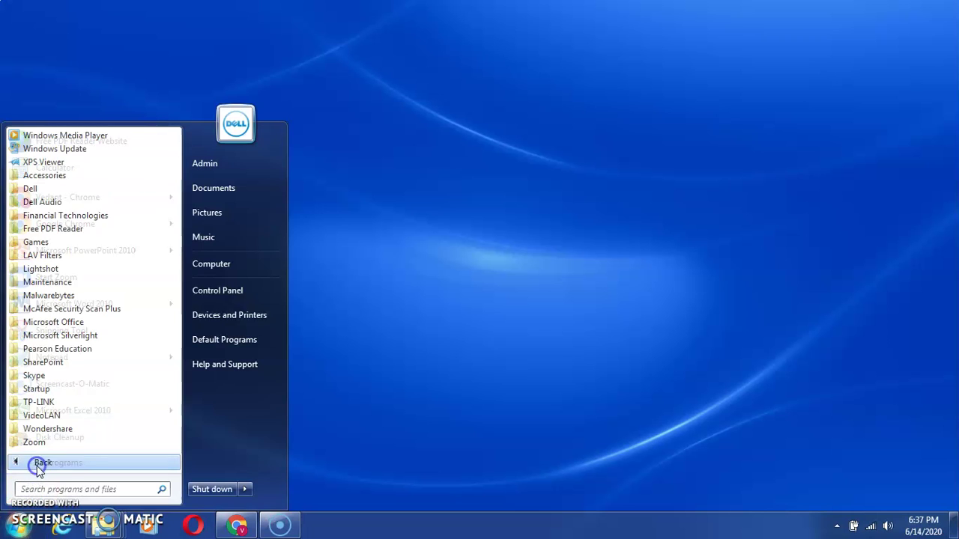
pyautogui.click(63, 177)
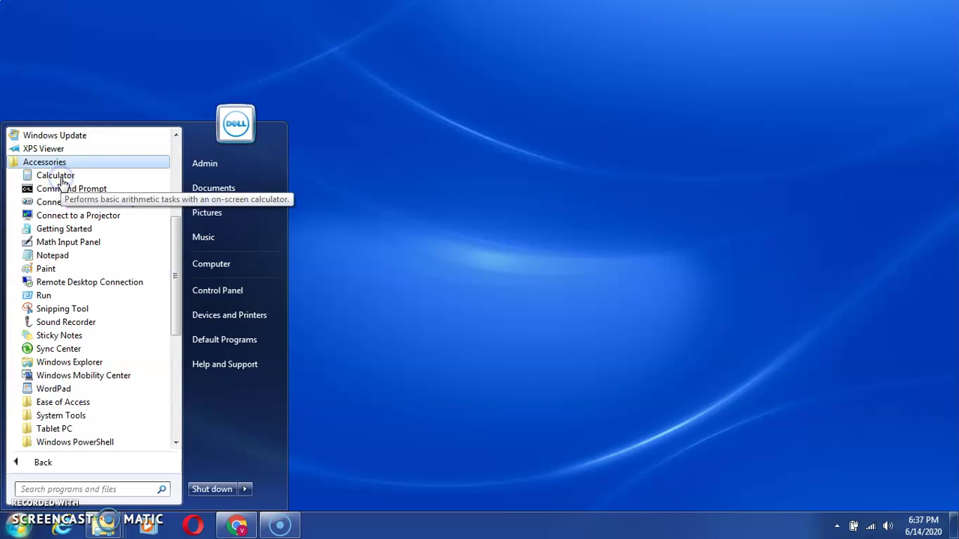
pyautogui.click(81, 416)
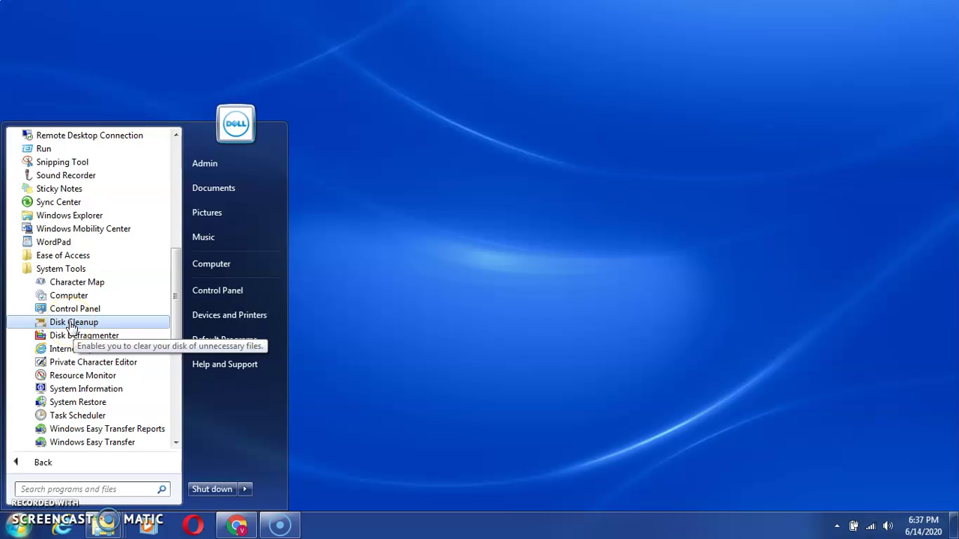
pyautogui.click(78, 487)
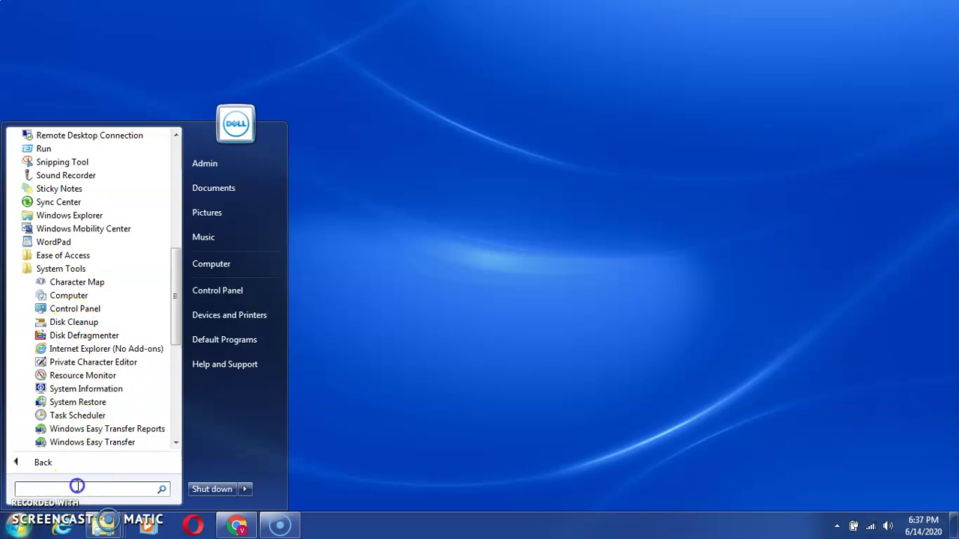
pyautogui.write('disk')
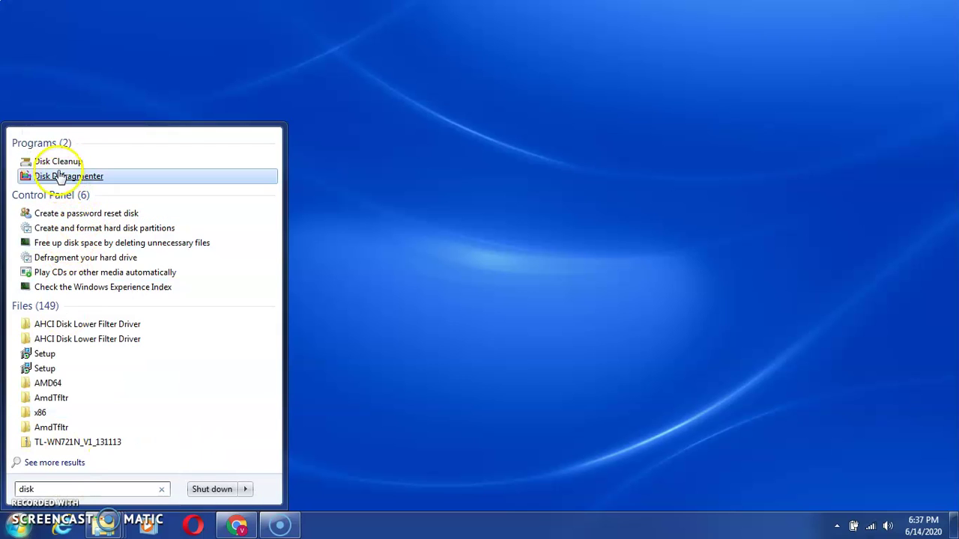
pyautogui.click(56, 163)
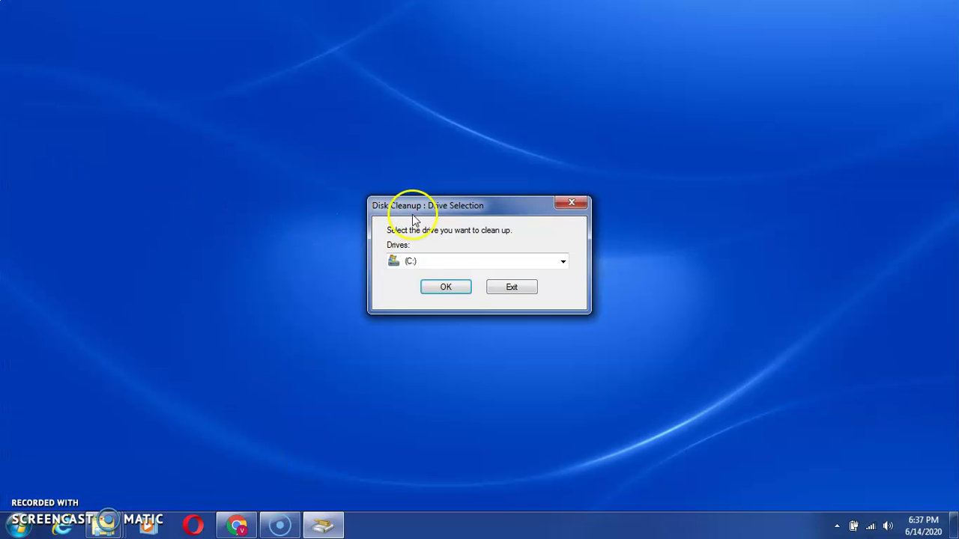
# Step: Choose drive C: for the cleanup and start the scan for removable files
pyautogui.click(443, 262)
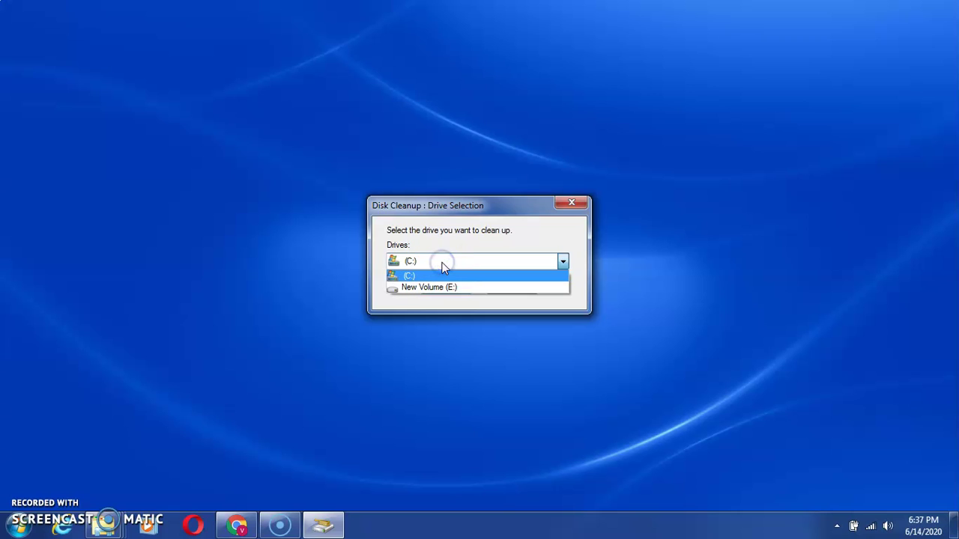
pyautogui.click(442, 263)
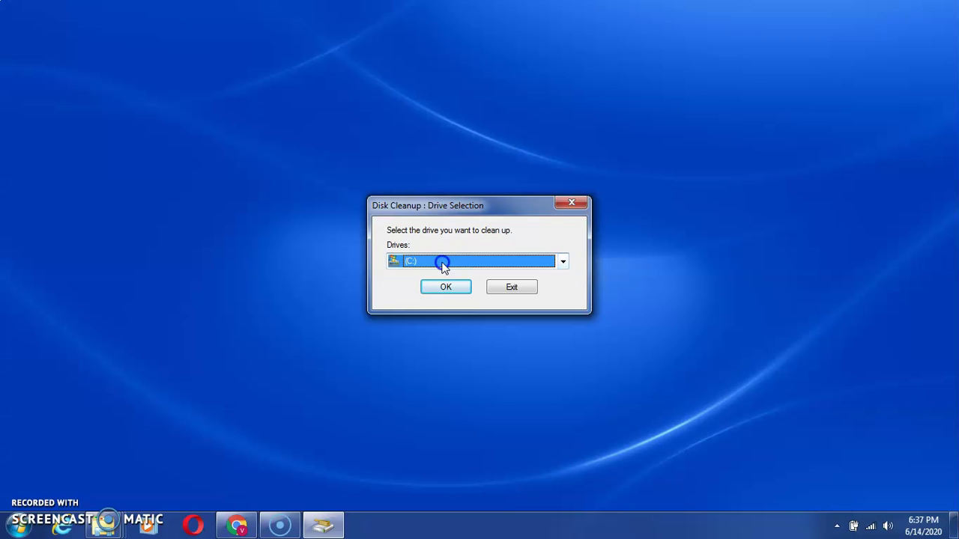
pyautogui.click(444, 288)
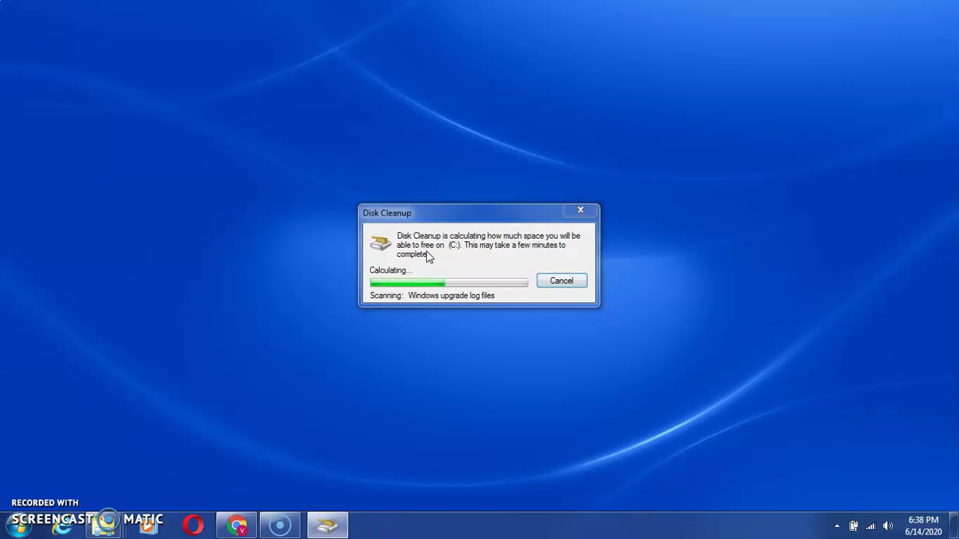
pyautogui.moveTo(202, 43); pyautogui.dragTo(472, 85)
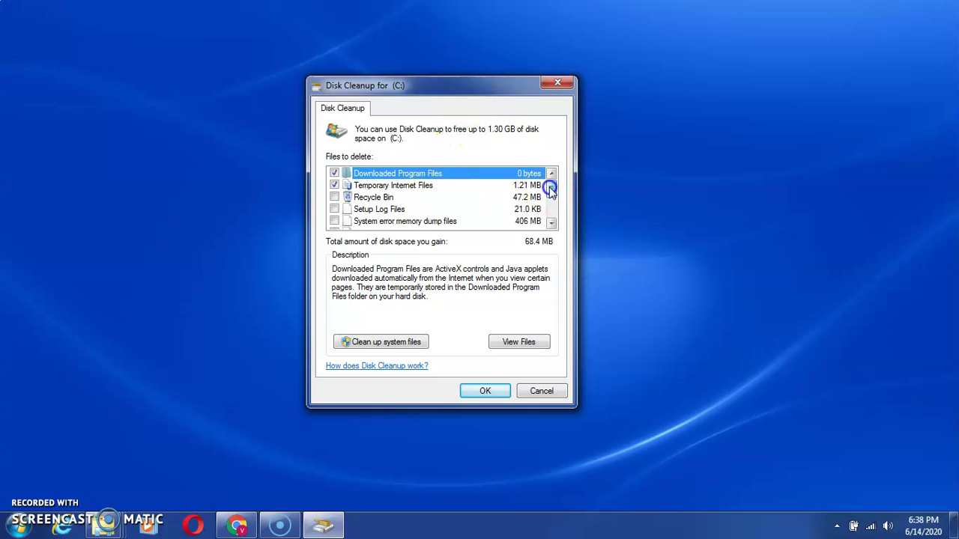
# Step: Exclude Downloaded Program Files from deletion, include the Recycle Bin, and view the description of Temporary Internet Files
pyautogui.click(334, 173)
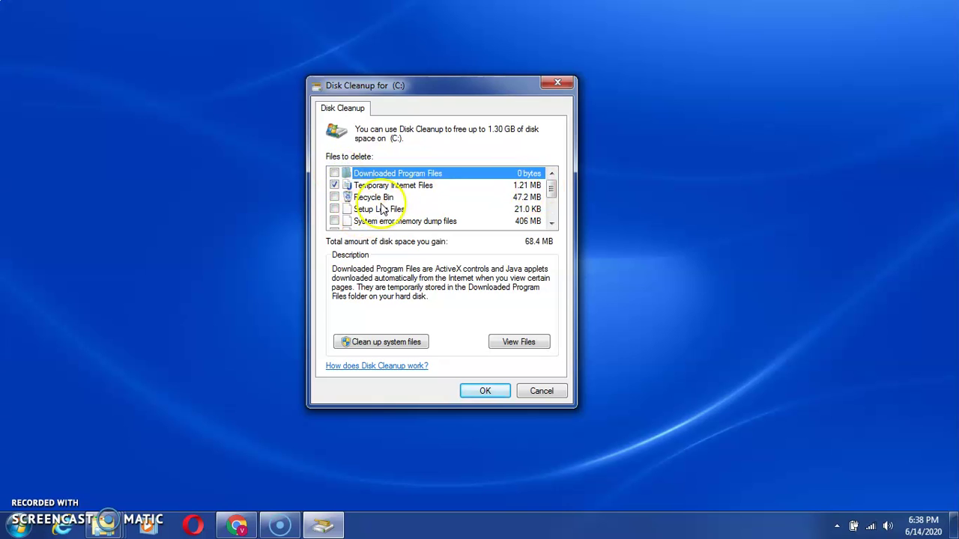
pyautogui.click(334, 198)
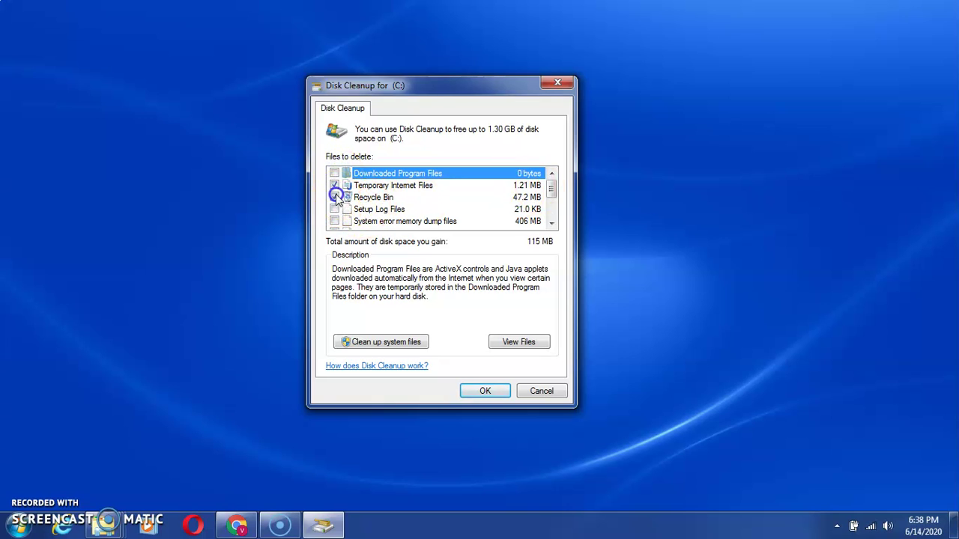
pyautogui.click(481, 186)
# Step: Mark Setup Log Files and System error memory dump files for deletion
pyautogui.click(553, 190)
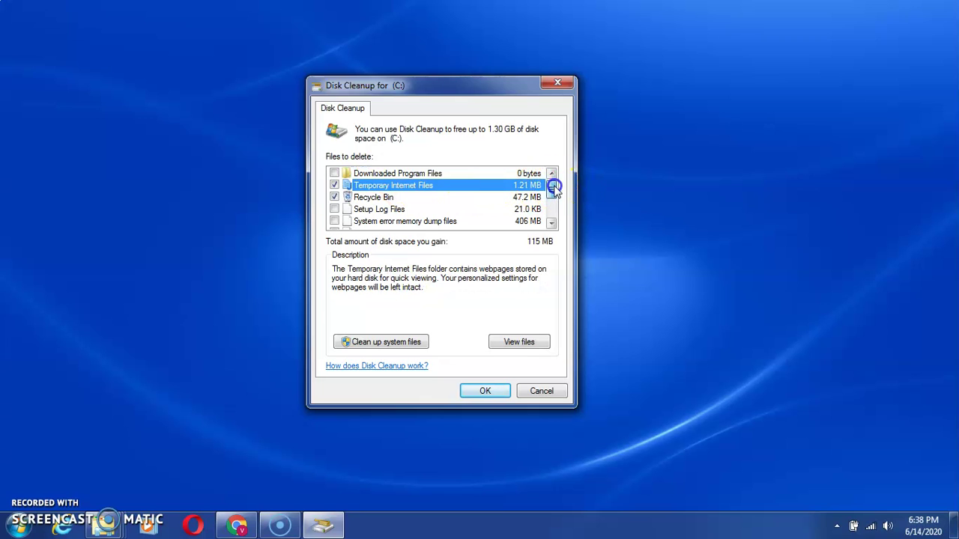
pyautogui.moveTo(555, 187); pyautogui.dragTo(555, 190)
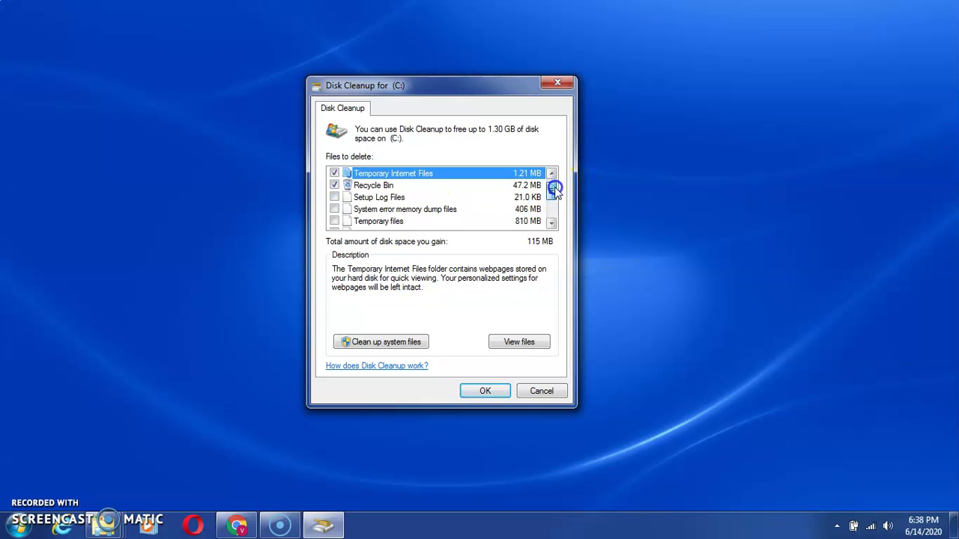
pyautogui.click(335, 197)
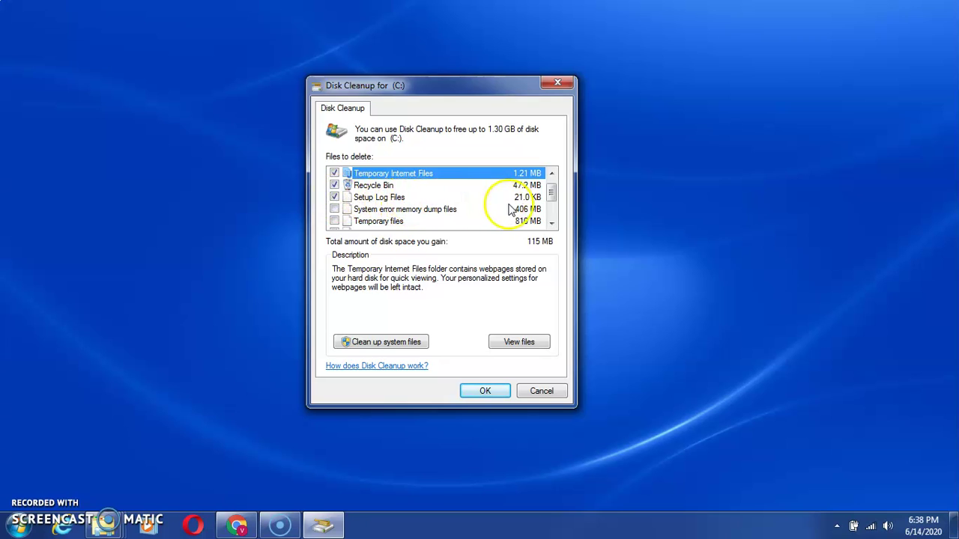
pyautogui.click(334, 210)
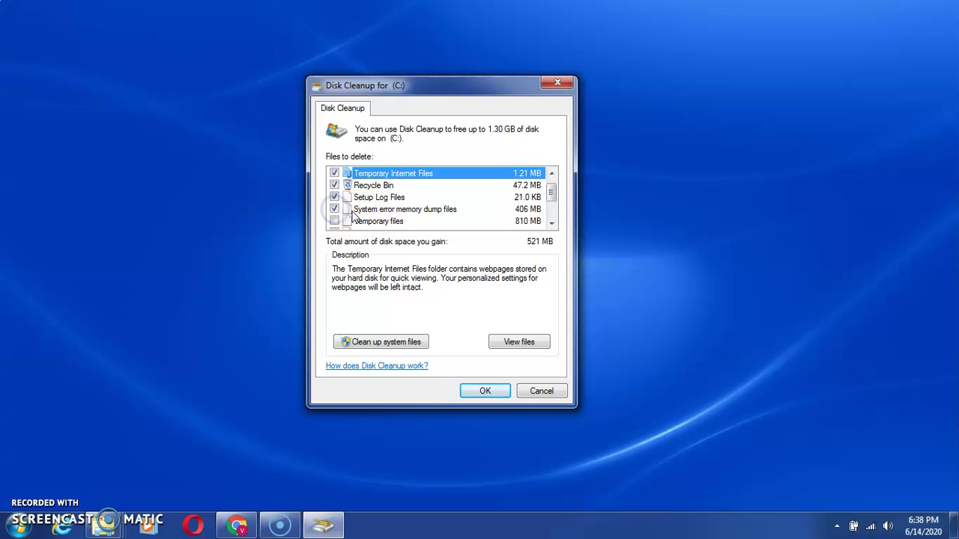
pyautogui.click(409, 212)
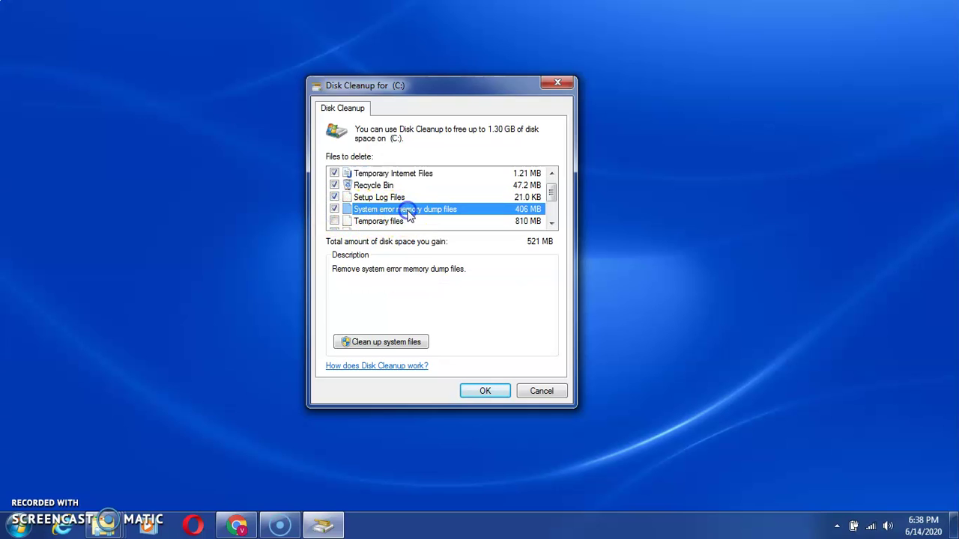
# Step: Mark Temporary files for deletion and view the description of that category
pyautogui.moveTo(551, 194); pyautogui.dragTo(553, 201)
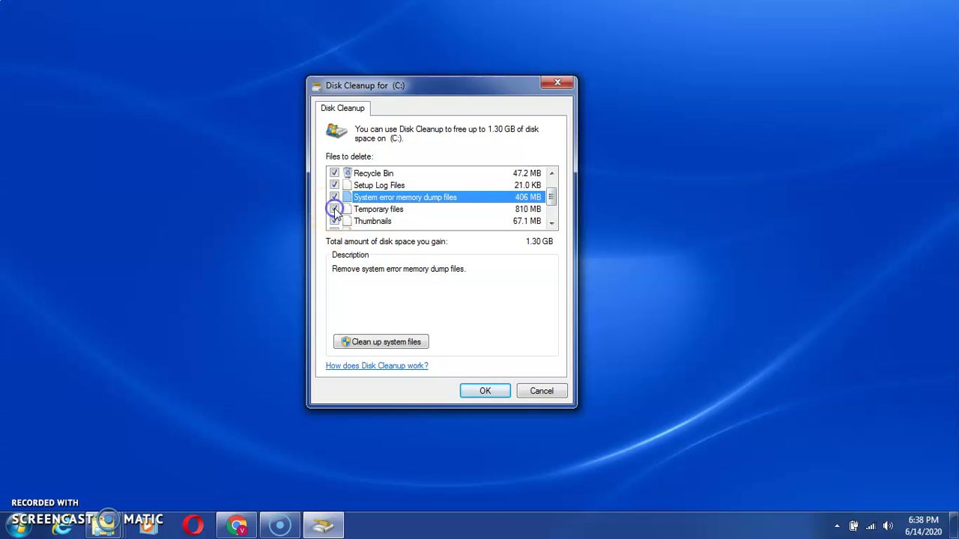
pyautogui.click(554, 198)
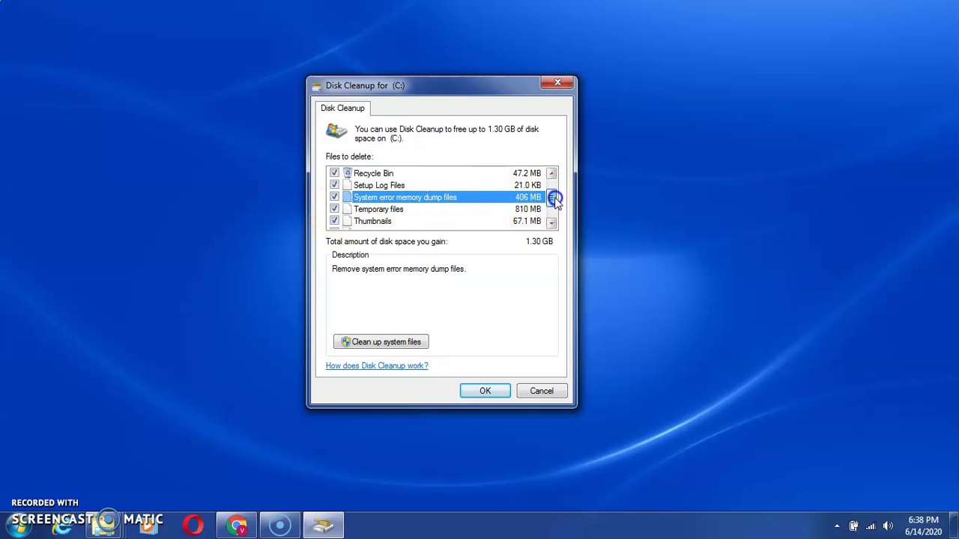
pyautogui.moveTo(553, 197); pyautogui.dragTo(553, 201)
pyautogui.click(487, 201)
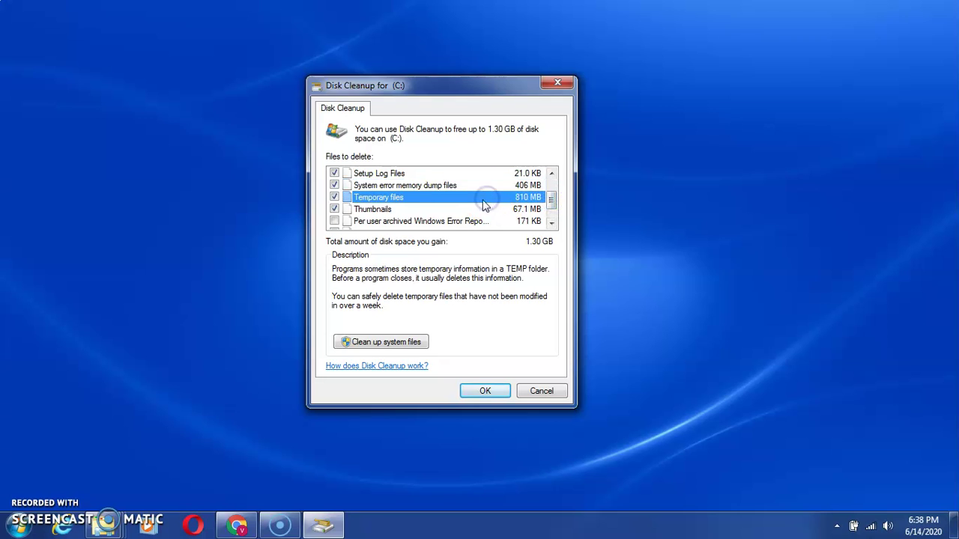
# Step: Mark the per user archived, per user queued and system archived Windows Error Reports for deletion
pyautogui.moveTo(551, 200); pyautogui.dragTo(554, 208)
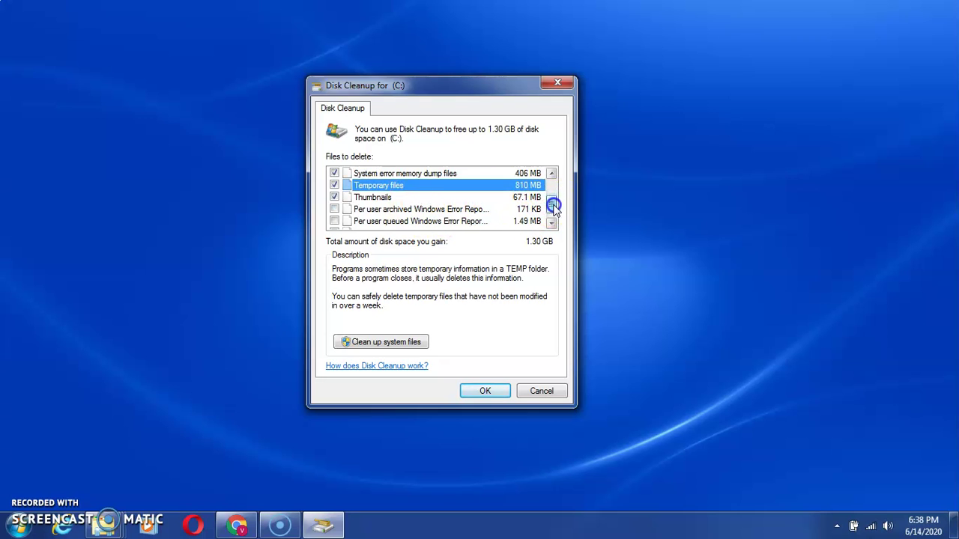
pyautogui.click(334, 209)
pyautogui.moveTo(552, 204); pyautogui.dragTo(552, 207)
pyautogui.click(334, 210)
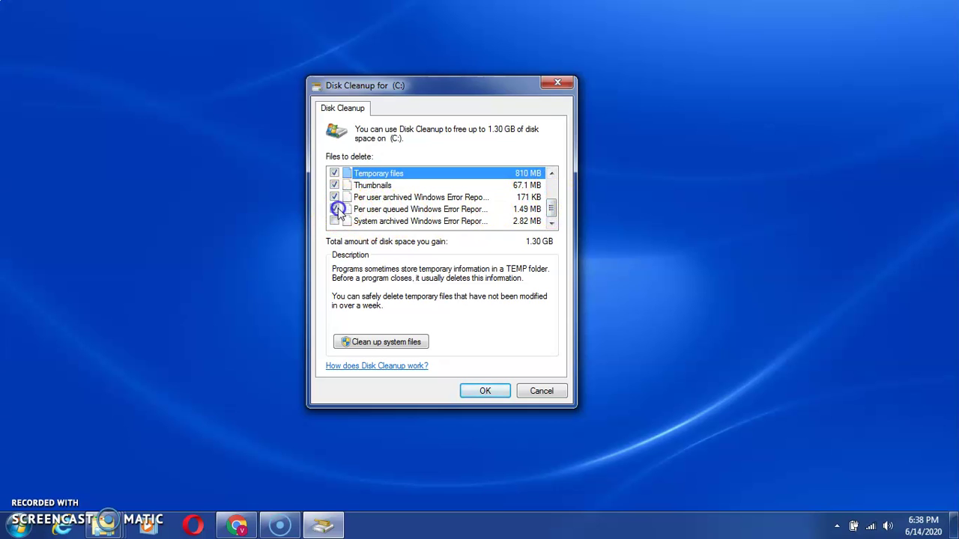
pyautogui.click(334, 221)
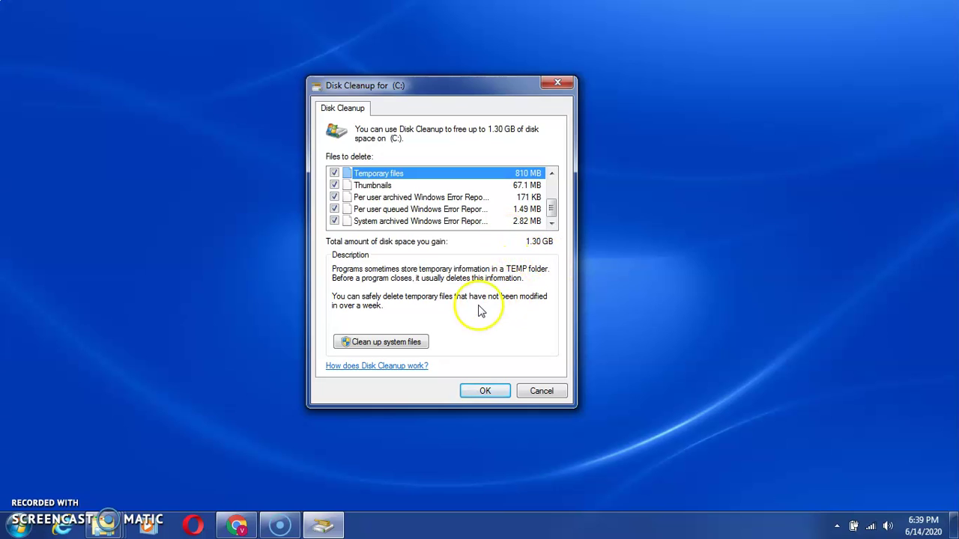
# Step: Run the cleanup of the marked categories on drive C: and confirm the permanent deletion of the files
pyautogui.click(389, 343)
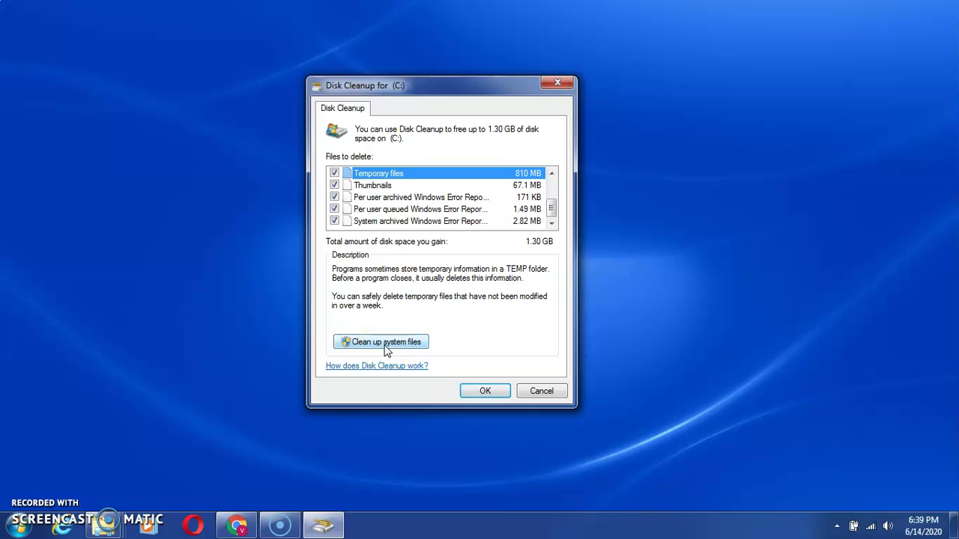
pyautogui.click(480, 393)
pyautogui.click(480, 392)
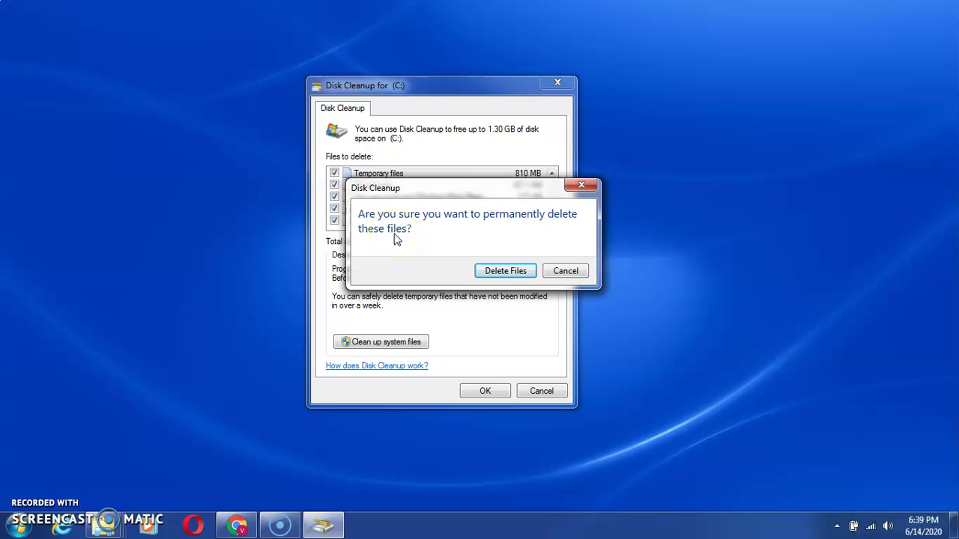
pyautogui.click(512, 274)
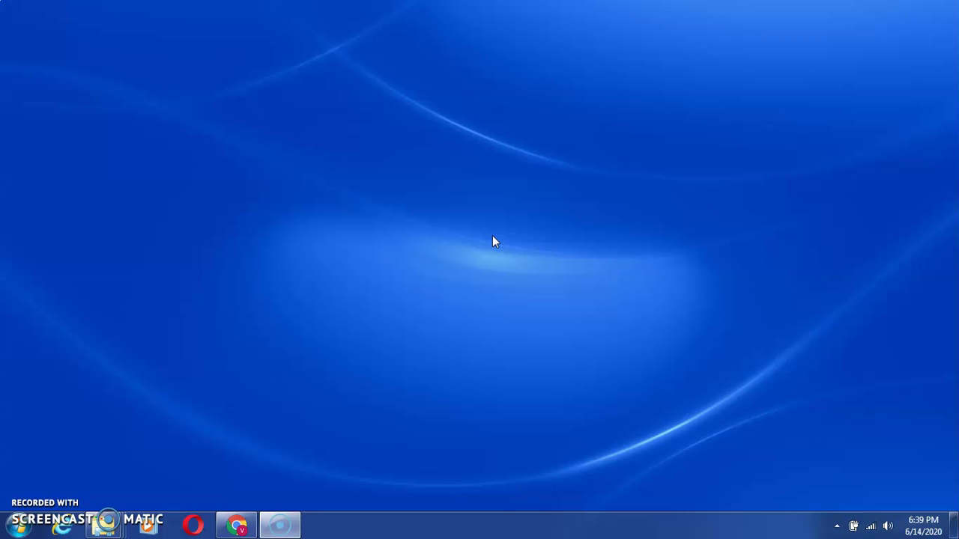
# Step: Open Programs and Features in the Control Panel
pyautogui.click(19, 528)
pyautogui.click(235, 297)
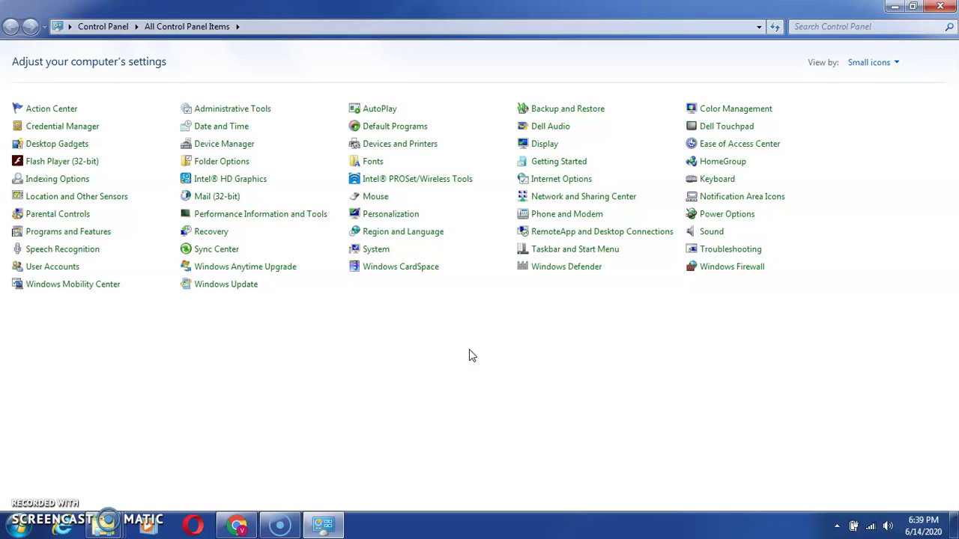
pyautogui.click(96, 234)
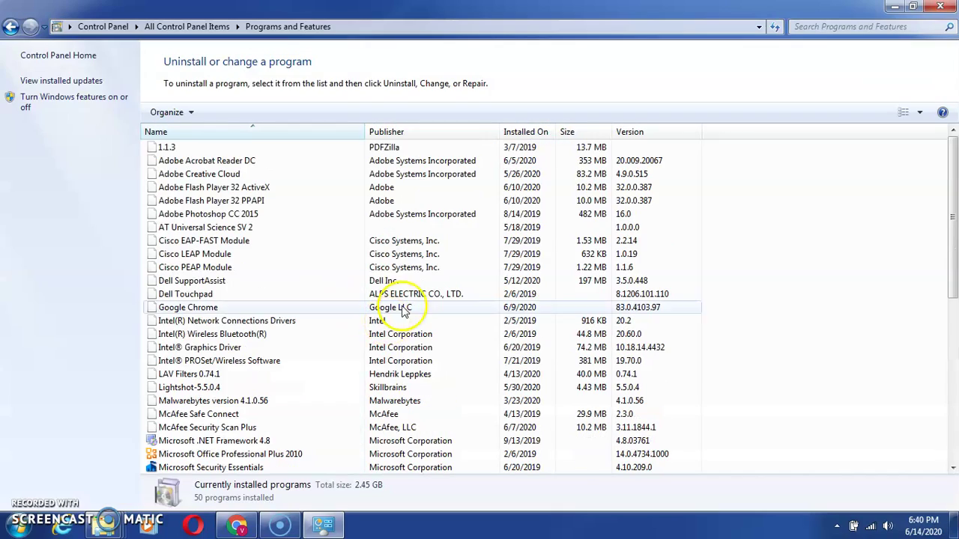
# Step: Look through the whole list of installed programs, examining the Realtek audio entries and Adobe Creative Cloud as uninstall candidates
pyautogui.moveTo(953, 216)
pyautogui.mouseDown()
pyautogui.moveTo(955, 382)
pyautogui.moveTo(954, 206)
pyautogui.mouseUp()
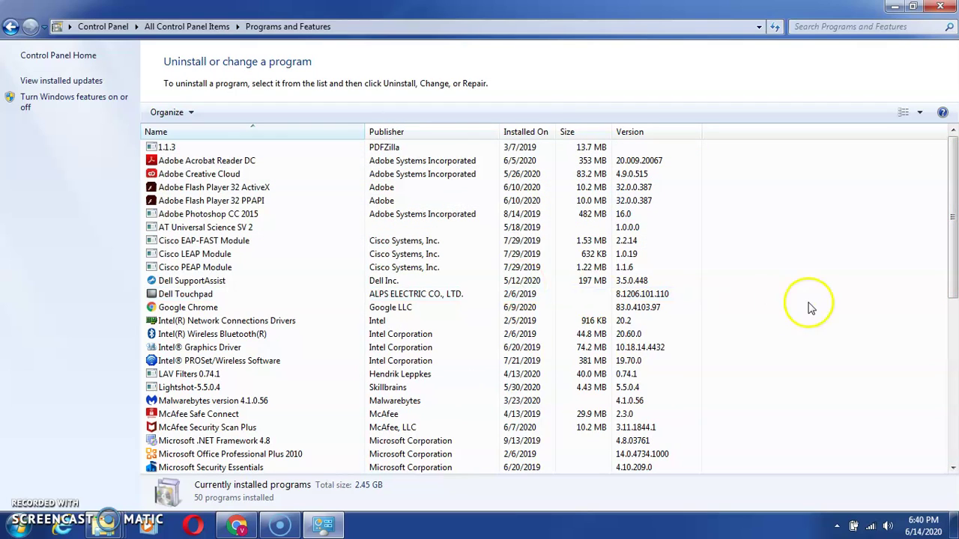
pyautogui.moveTo(953, 188); pyautogui.dragTo(955, 375)
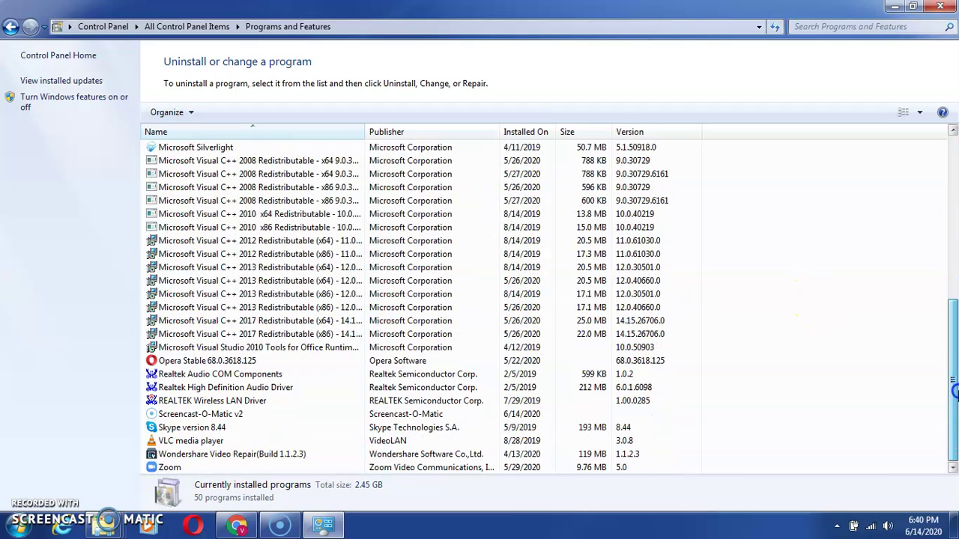
pyautogui.click(314, 387)
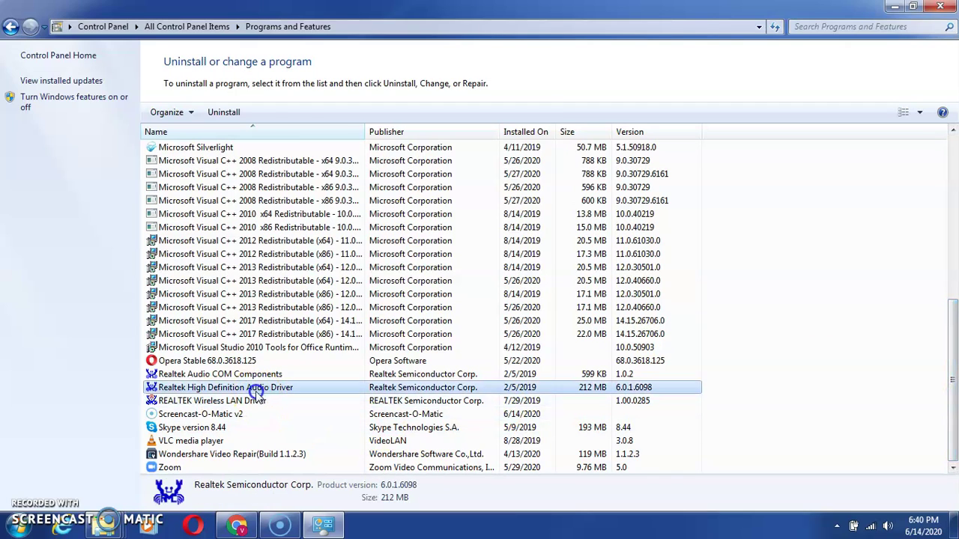
pyautogui.click(255, 377)
pyautogui.moveTo(950, 391)
pyautogui.mouseDown()
pyautogui.moveTo(954, 380)
pyautogui.moveTo(955, 408)
pyautogui.moveTo(952, 212)
pyautogui.moveTo(953, 389)
pyautogui.mouseUp()
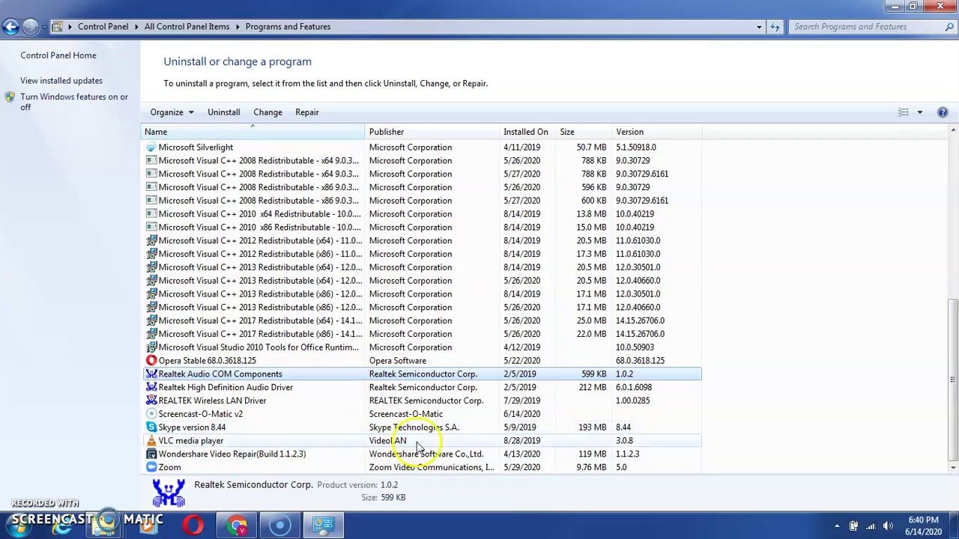
pyautogui.moveTo(950, 385); pyautogui.dragTo(946, 197)
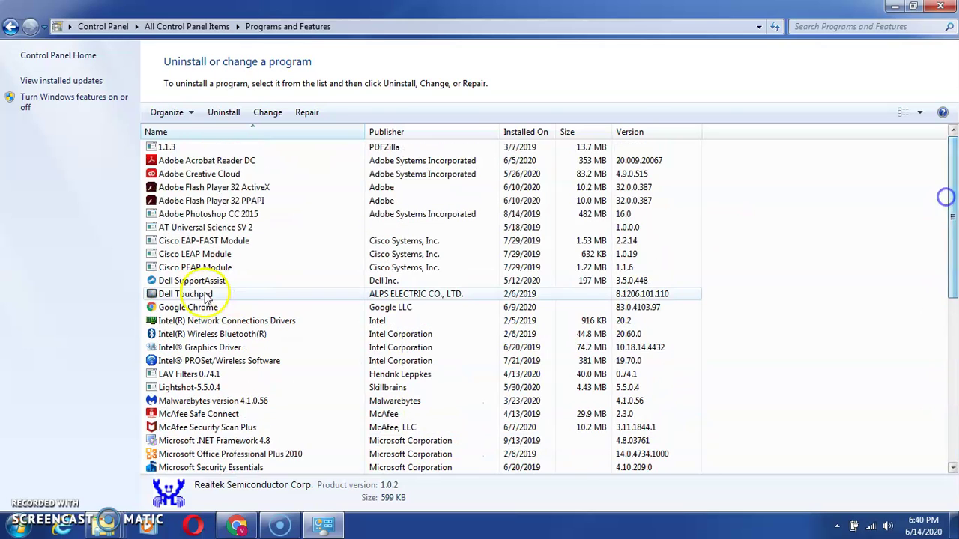
pyautogui.click(216, 176)
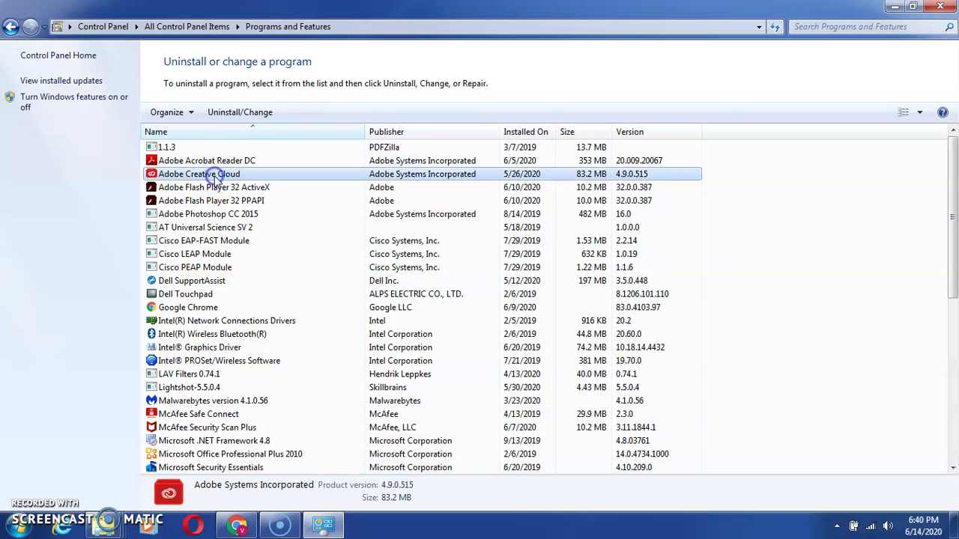
# Step: Uninstall Adobe Creative Cloud, confirming the removal and closing the uninstaller once it finishes
pyautogui.rightClick(215, 180)
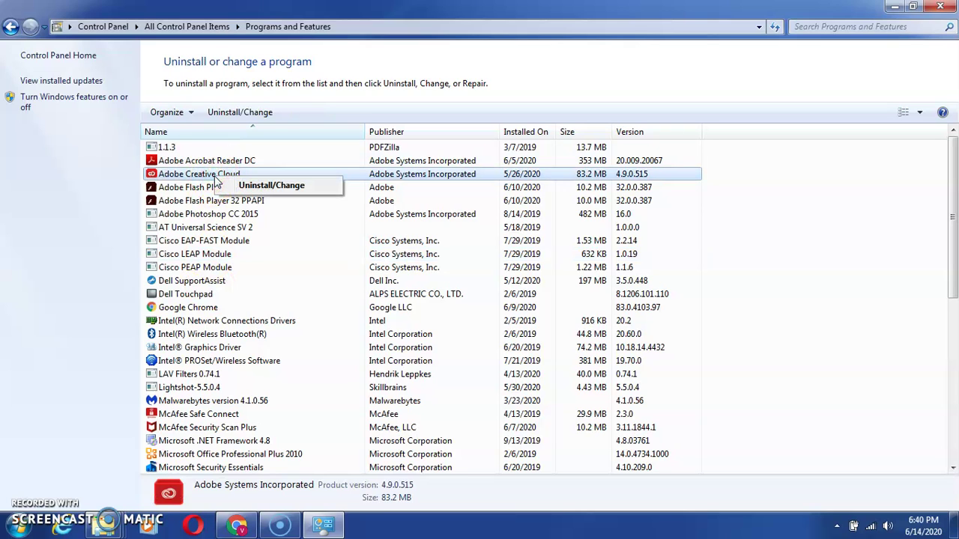
pyautogui.click(240, 186)
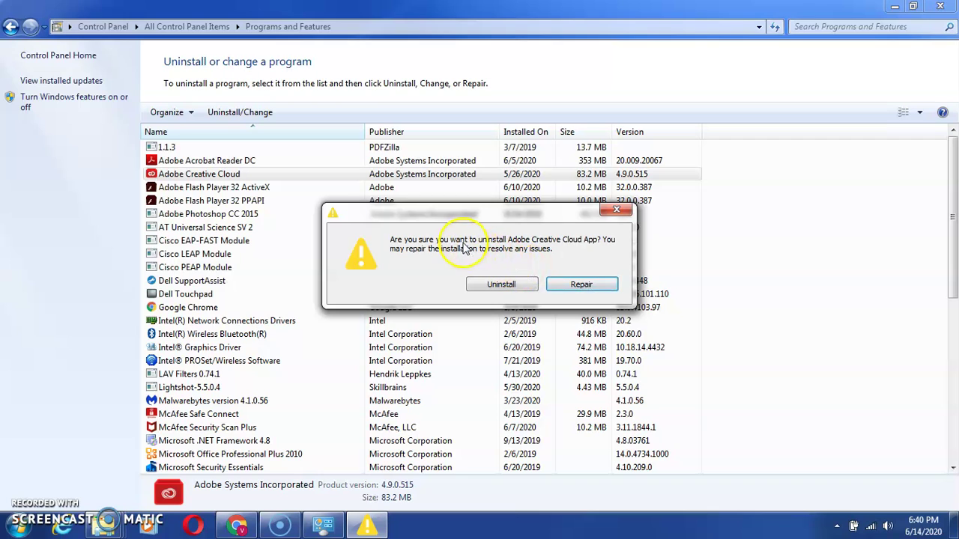
pyautogui.click(501, 287)
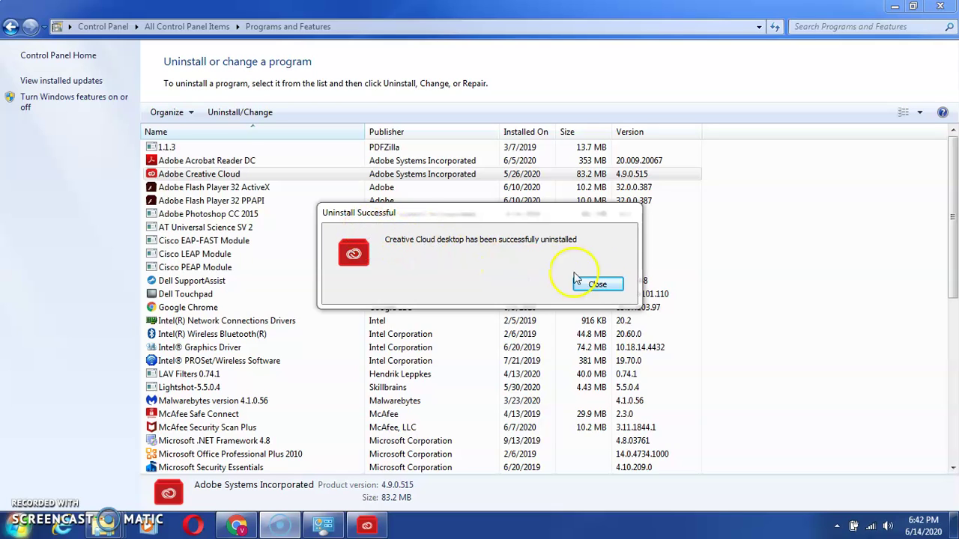
pyautogui.click(599, 291)
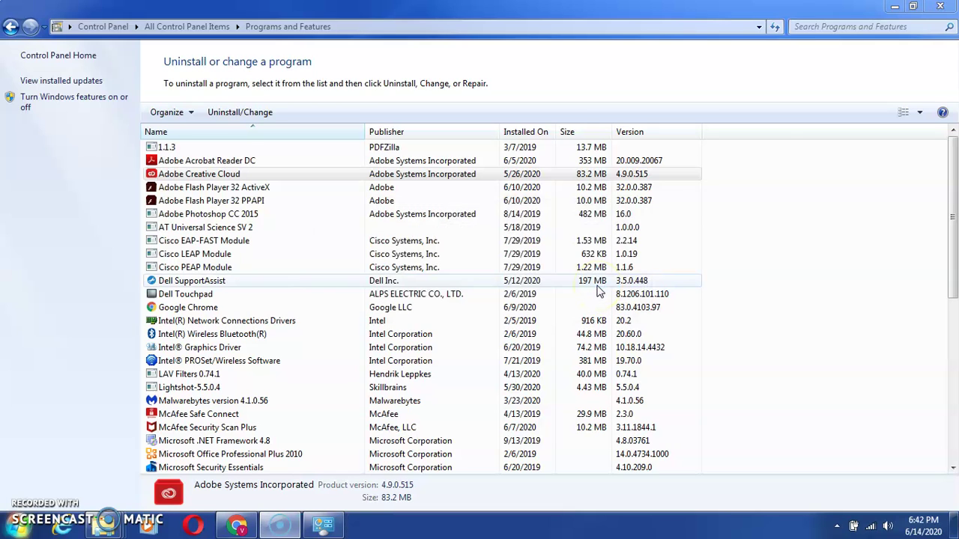
# Step: Close Programs and Features and refresh the desktop twice
pyautogui.click(939, 7)
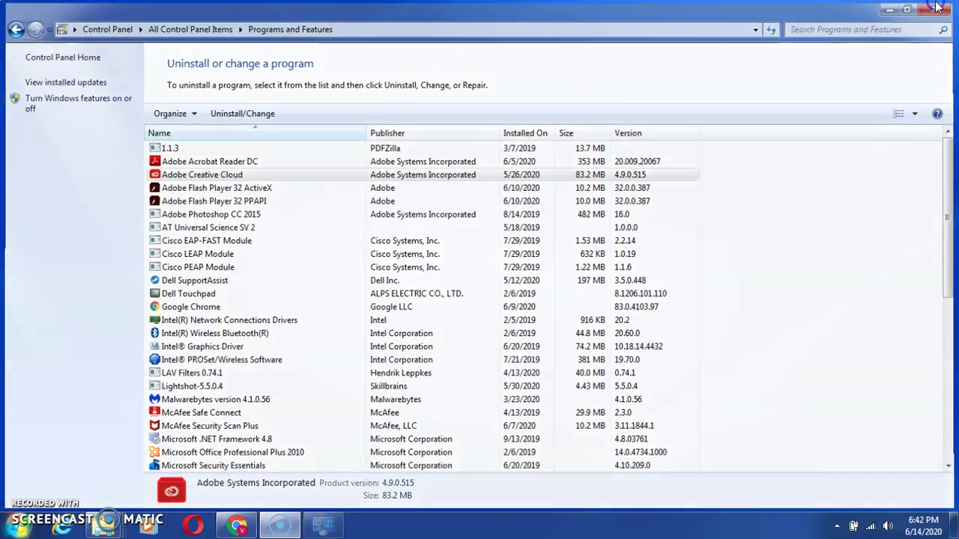
pyautogui.rightClick(459, 144)
pyautogui.click(484, 188)
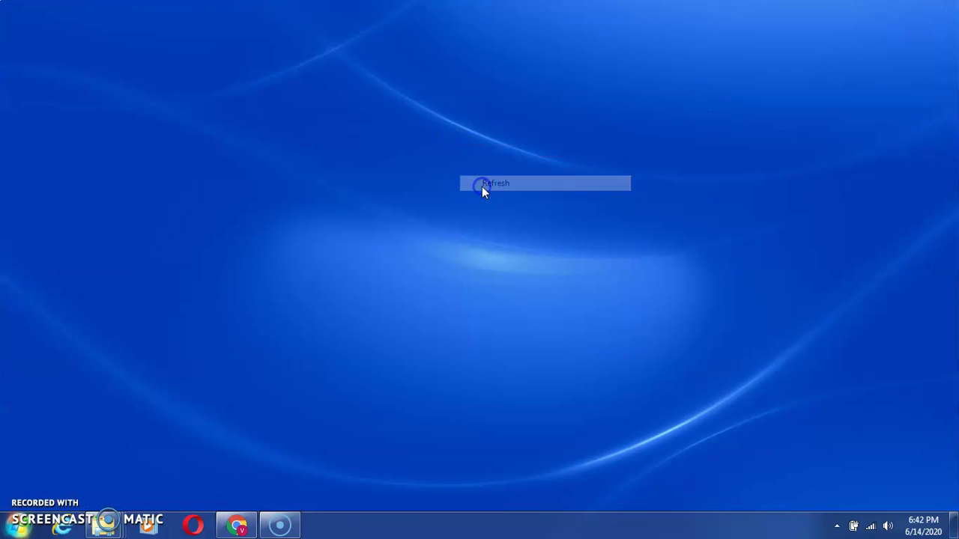
pyautogui.rightClick(436, 151)
pyautogui.click(454, 190)
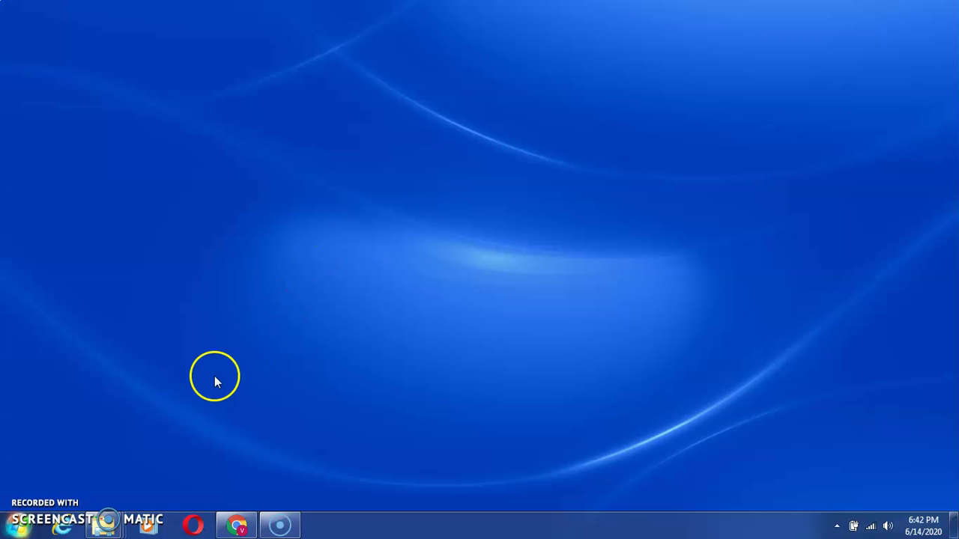
# Step: Switch to Internet Explorer and set its Internet Options to delete browsing history on exit
pyautogui.click(64, 528)
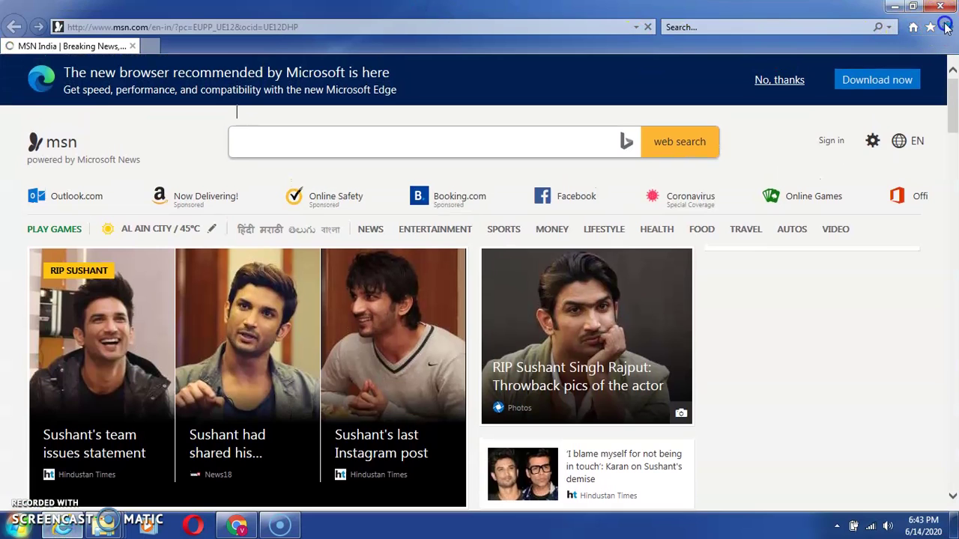
pyautogui.click(947, 28)
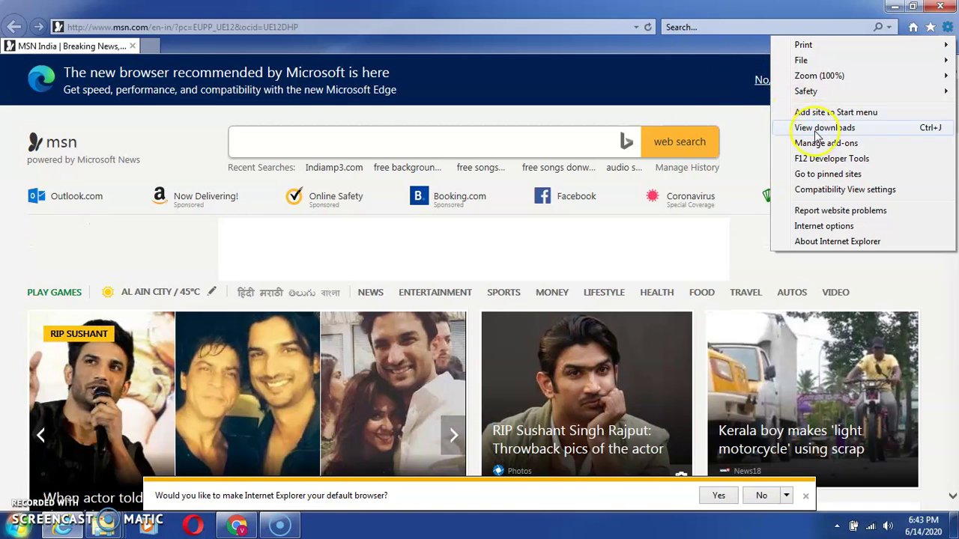
pyautogui.click(822, 225)
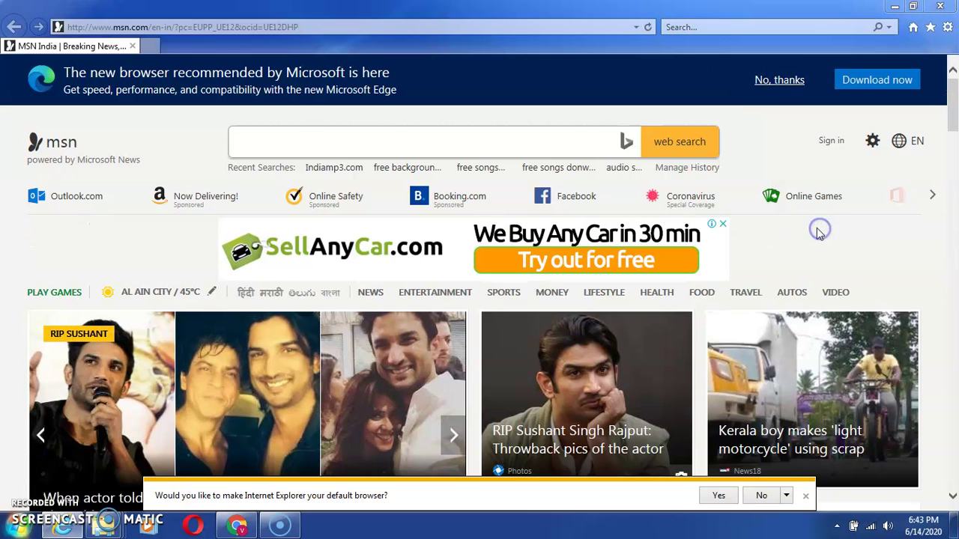
pyautogui.moveTo(176, 21); pyautogui.dragTo(360, 144)
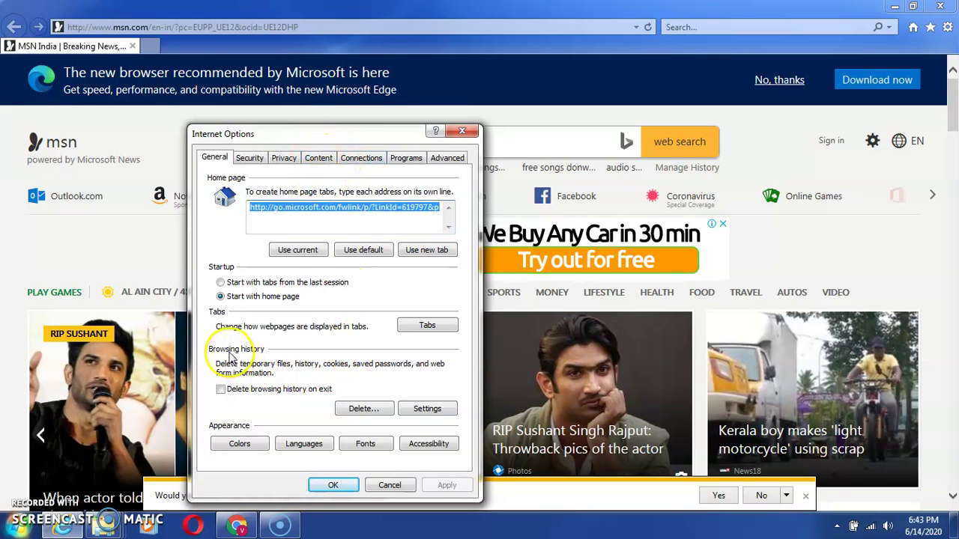
pyautogui.click(220, 389)
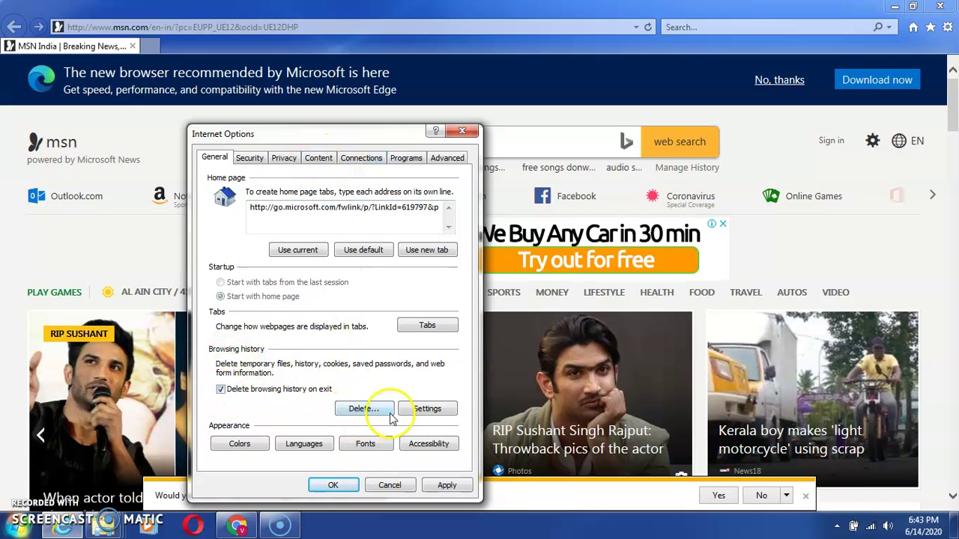
# Step: Delete the browsing history, adding download history, form data, passwords and tracking protection data to the preselected categories, and apply the Internet Options
pyautogui.click(363, 408)
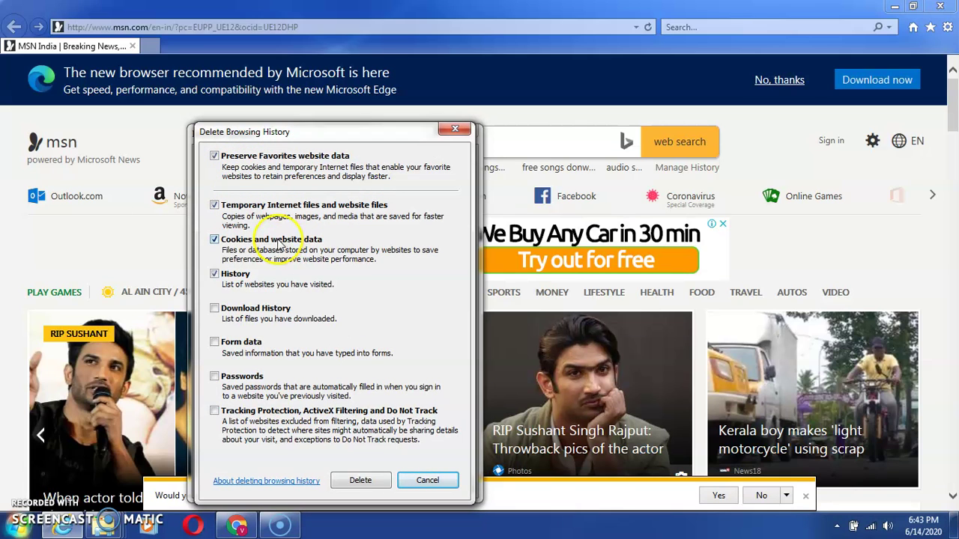
pyautogui.click(216, 311)
pyautogui.click(215, 344)
pyautogui.click(215, 378)
pyautogui.click(215, 411)
pyautogui.click(363, 482)
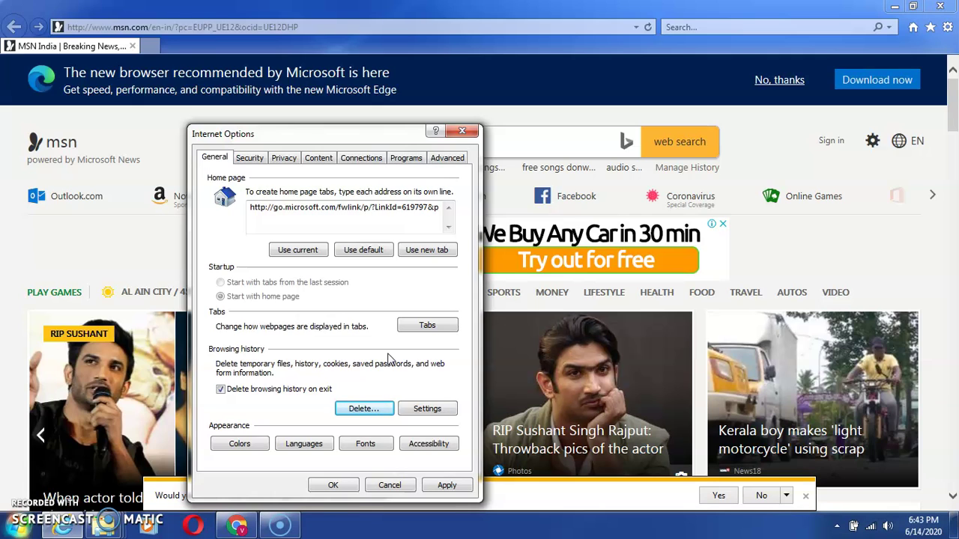
pyautogui.click(459, 487)
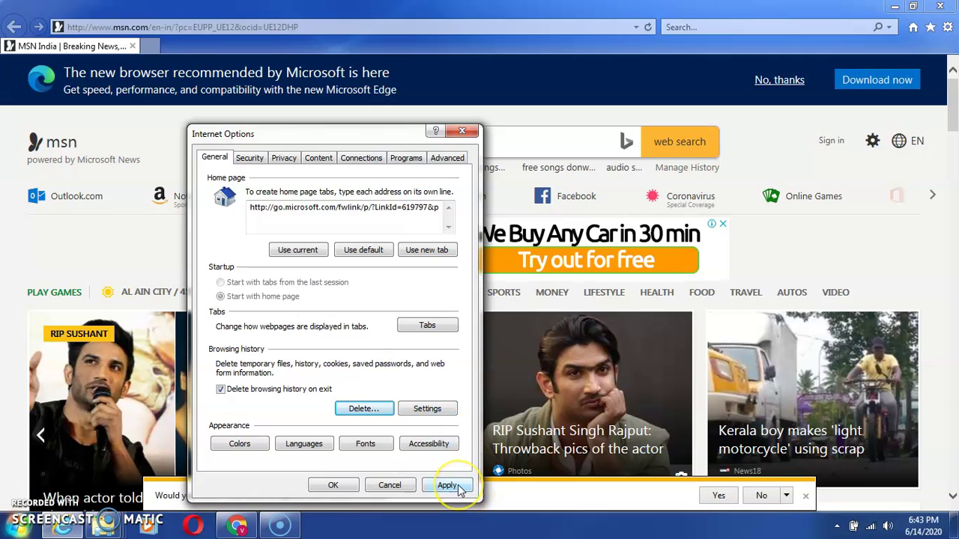
pyautogui.click(338, 484)
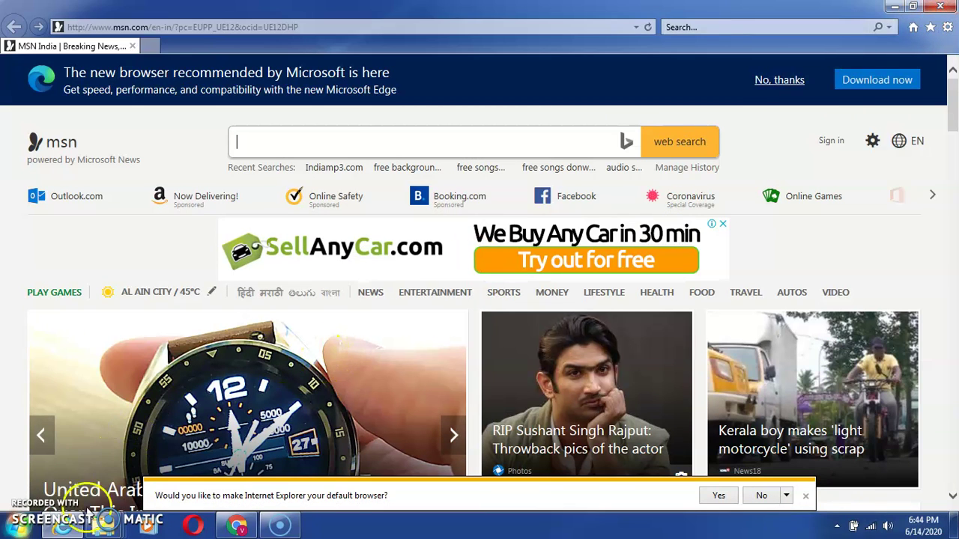
# Step: Close the Internet Explorer window, dismissing its default browser prompt
pyautogui.rightClick(75, 517)
pyautogui.click(77, 487)
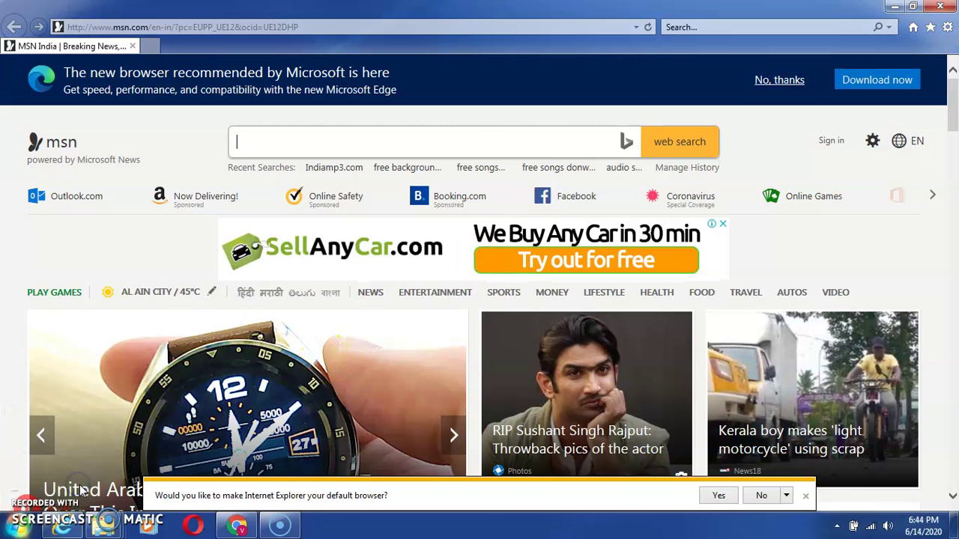
pyautogui.click(806, 496)
pyautogui.click(806, 496)
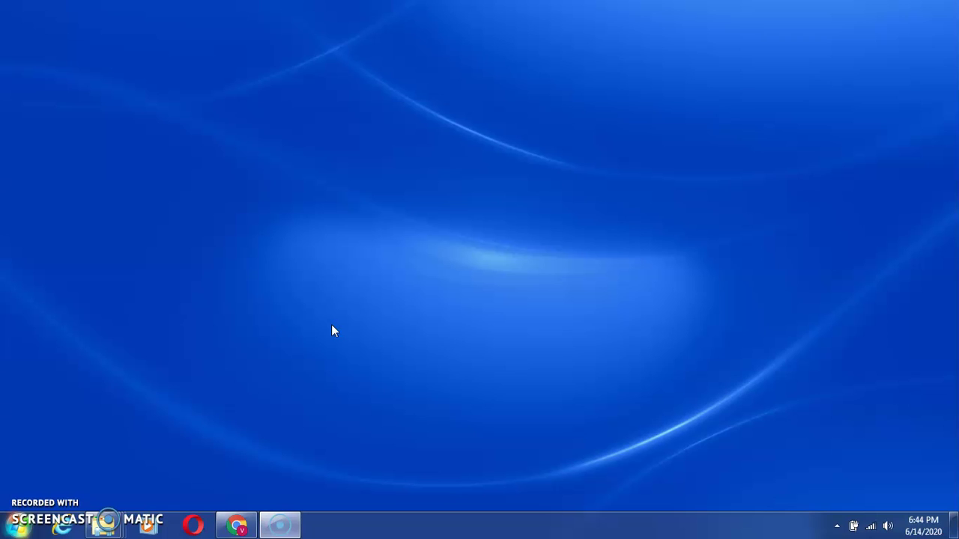
pyautogui.click(360, 313)
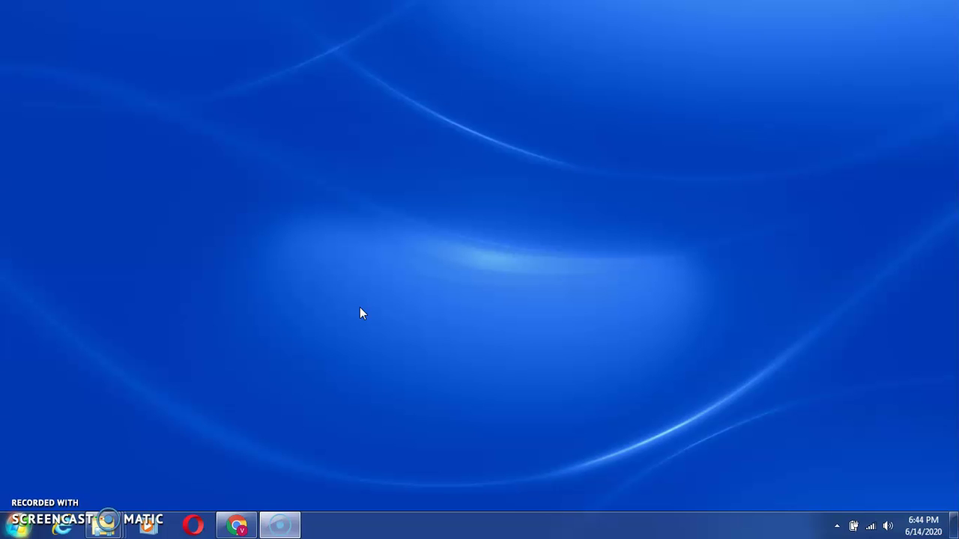